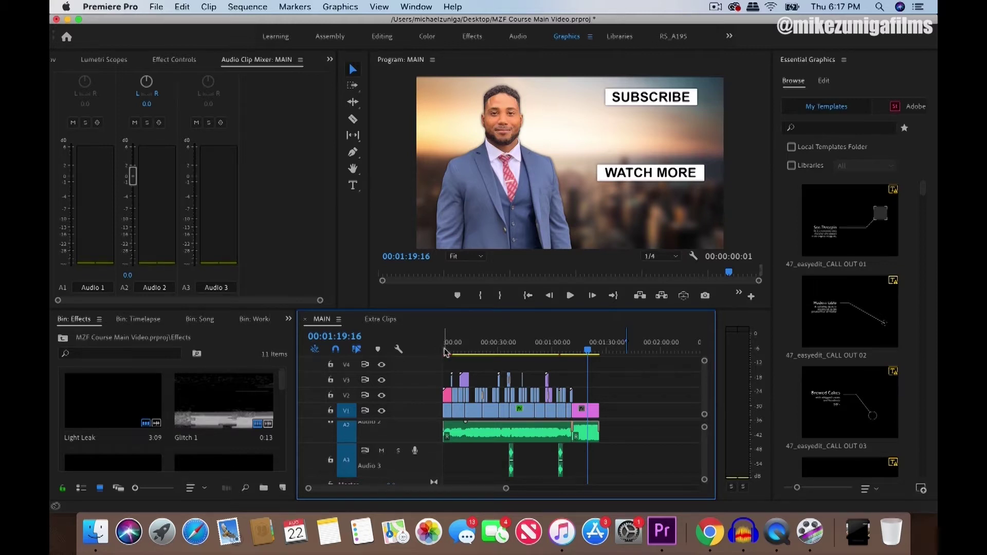
- Mark the MAIN sequence's In point at its beginning, at 00:00:00:01
{"action": "left_click", "coordinate": [446, 353]}
{"action": "key", "text": "space"}
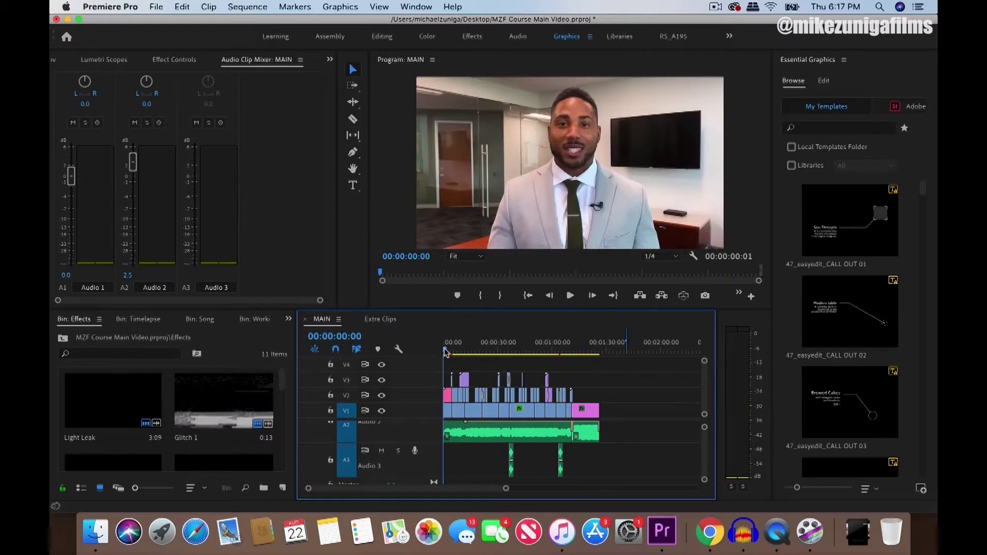
{"action": "left_click", "coordinate": [442, 352]}
{"action": "key", "text": "Right"}
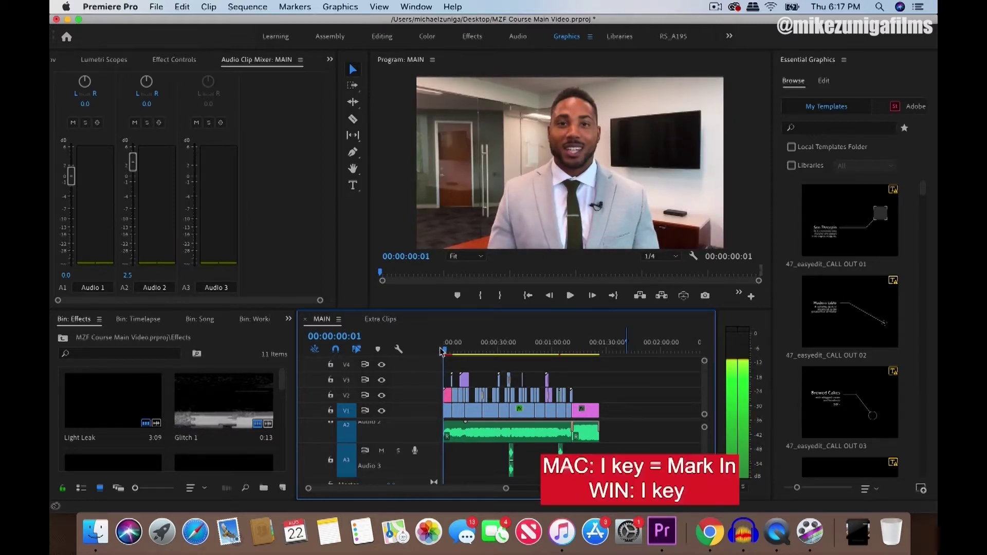
{"action": "key", "text": "i"}
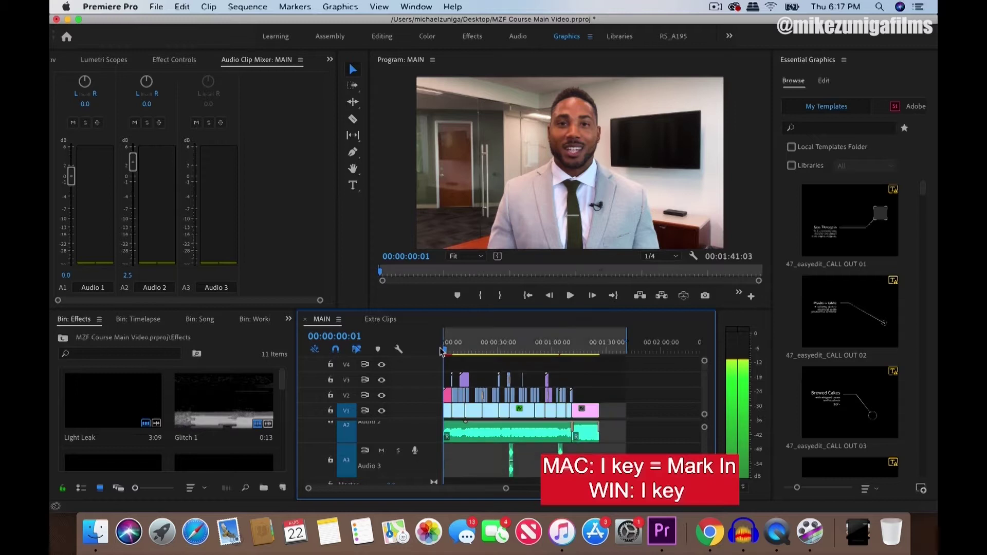
- Snap the playhead to the end of the last clip at 00:01:26:12 and mark the sequence's Out point there
{"action": "left_click", "coordinate": [611, 351]}
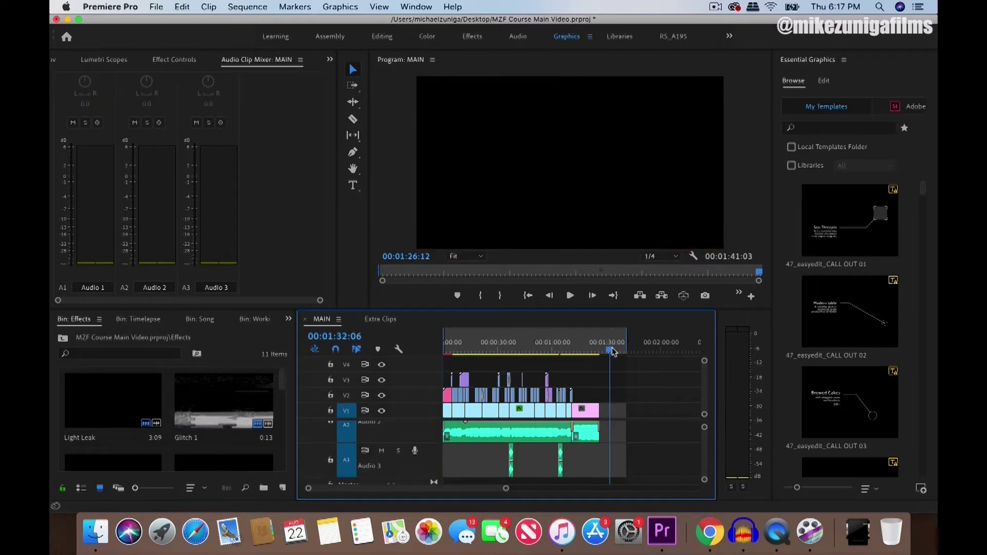
{"action": "left_click", "coordinate": [606, 351]}
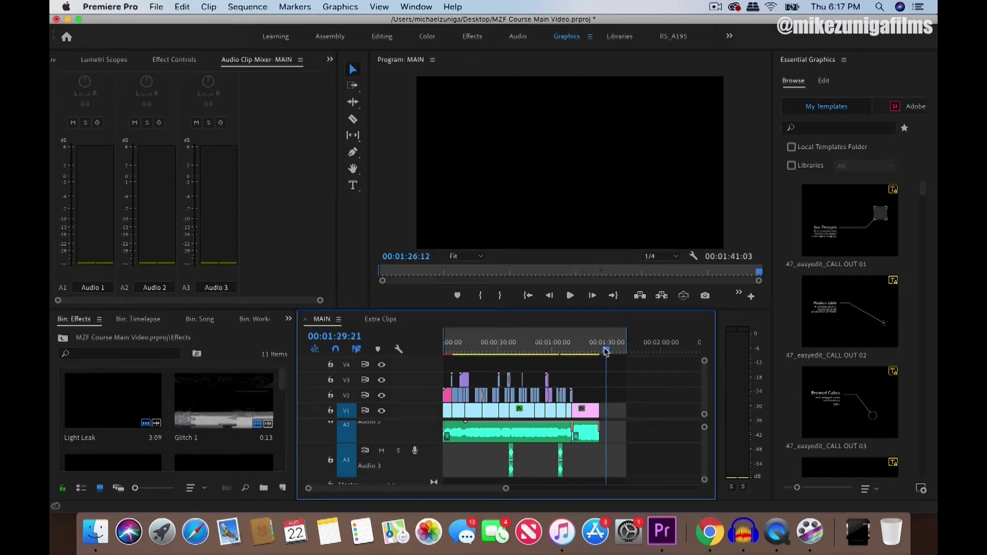
{"action": "left_click_drag", "start_coordinate": [606, 351], "coordinate": [612, 351]}
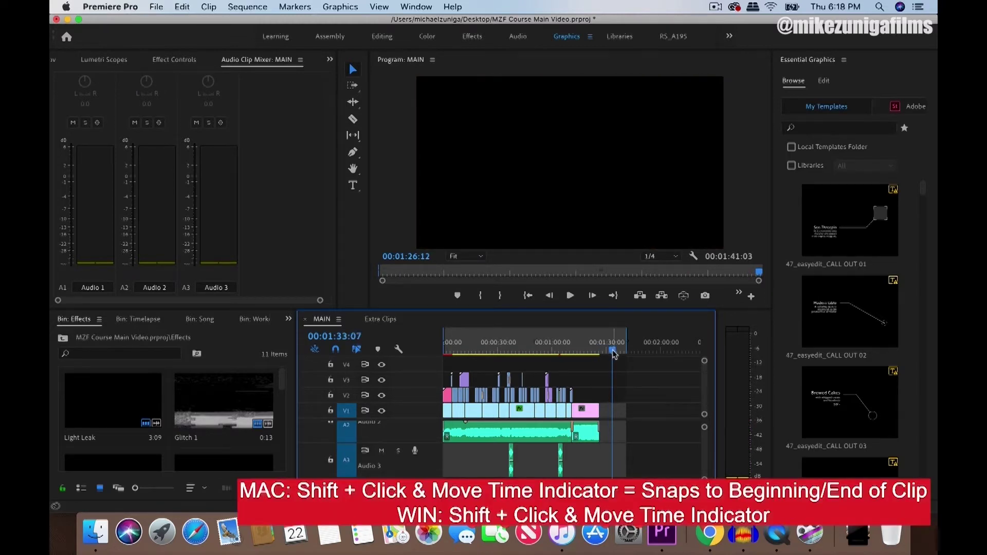
{"action": "left_click_drag", "start_coordinate": [613, 352], "coordinate": [599, 353]}
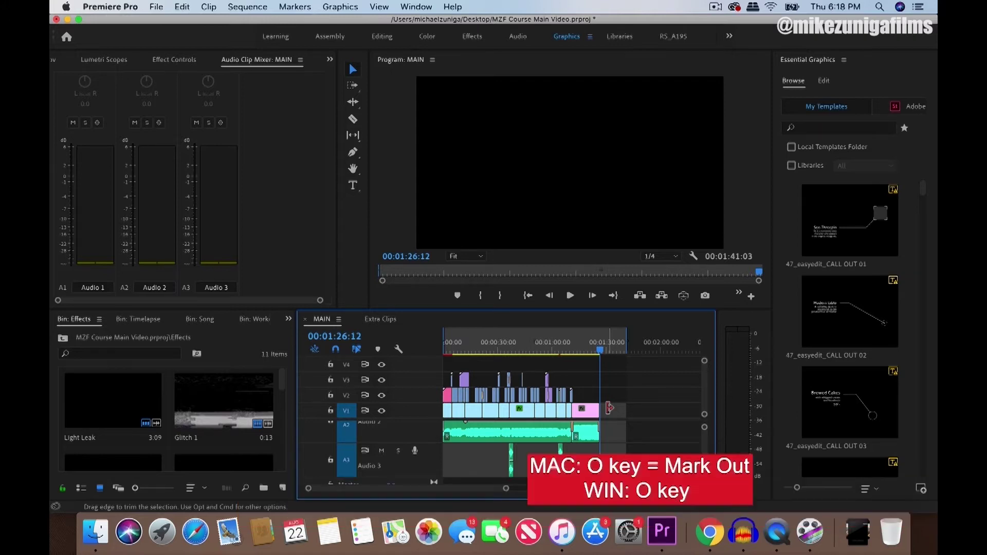
{"action": "key", "text": "o"}
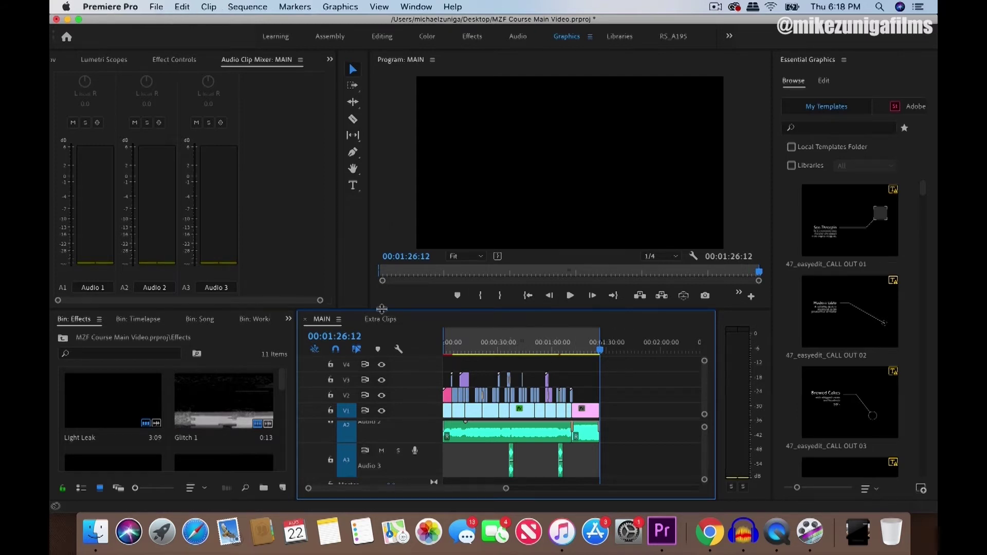
- Place the playhead at 00:00:17:17 and open the media export settings for the MAIN sequence
{"action": "left_click", "coordinate": [475, 343]}
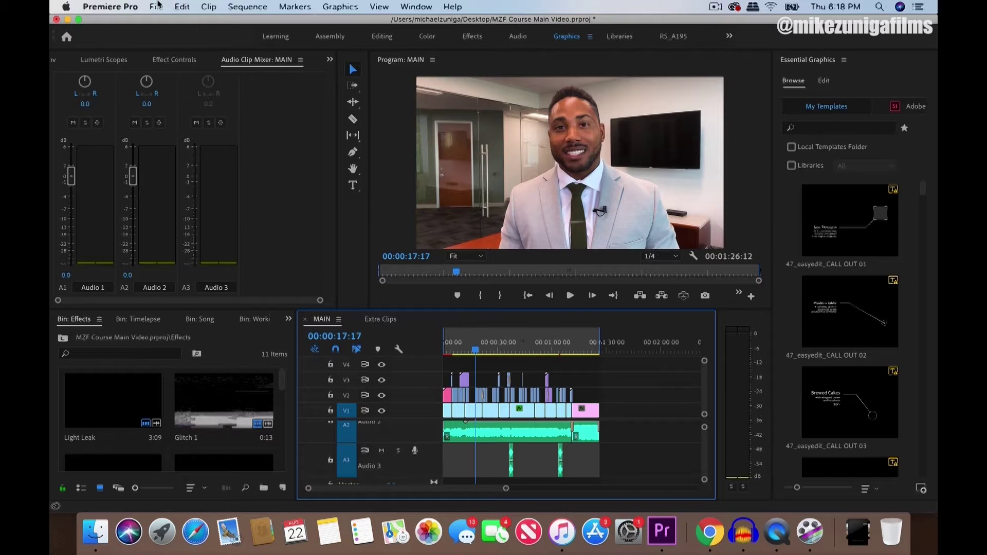
{"action": "left_click", "coordinate": [157, 6]}
{"action": "mouse_move", "coordinate": [182, 7]}
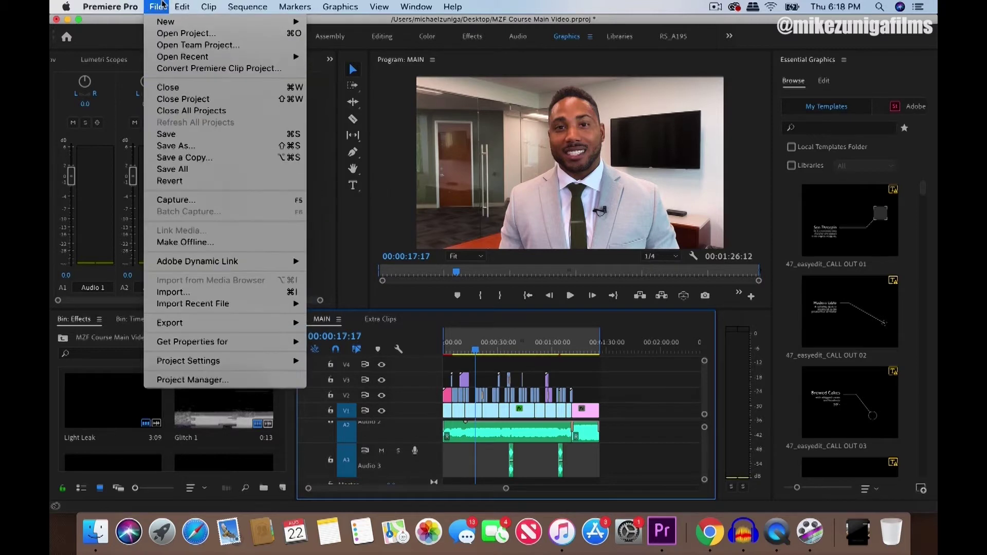
{"action": "mouse_move", "coordinate": [164, 324]}
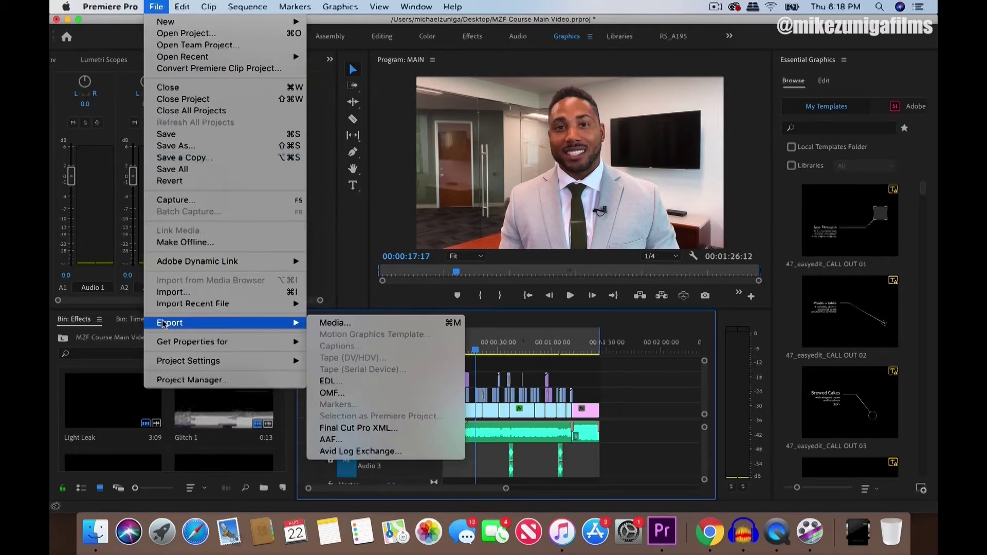
{"action": "left_click", "coordinate": [352, 323]}
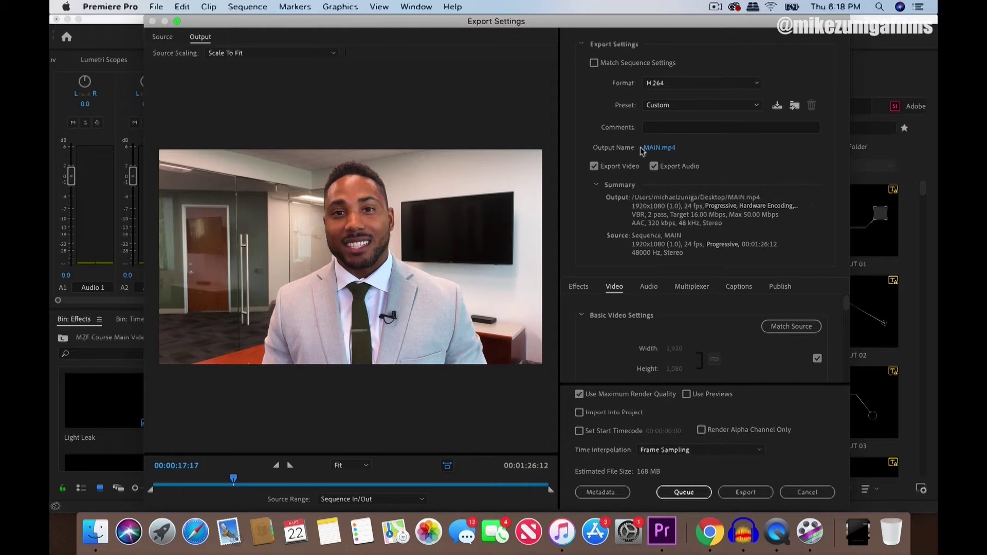
- Name the export output "MZF Course Final Video" and save it to the Desktop as an mp4 file
{"action": "left_click", "coordinate": [664, 150]}
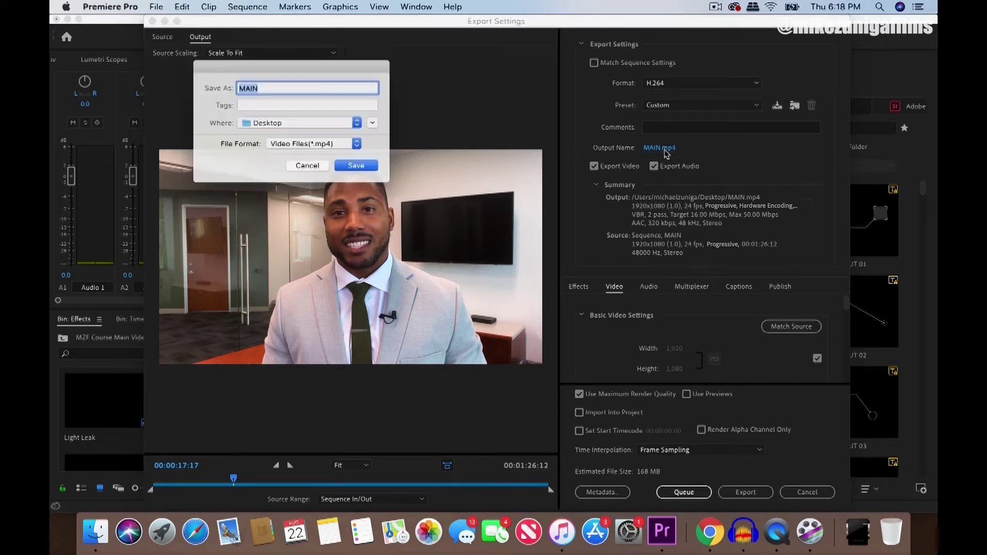
{"action": "type", "text": "MZF C"}
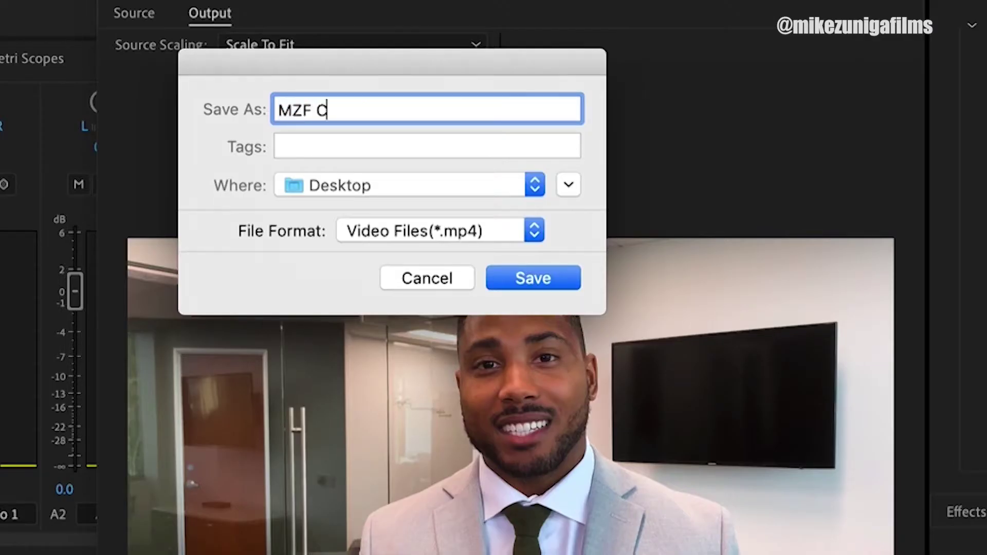
{"action": "type", "text": "ourse Final Video"}
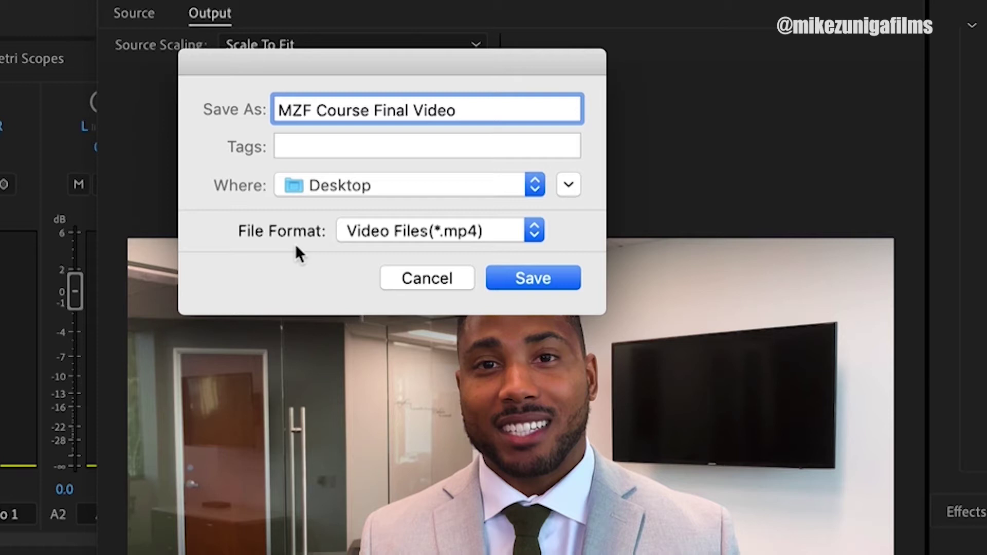
{"action": "left_click", "coordinate": [575, 282]}
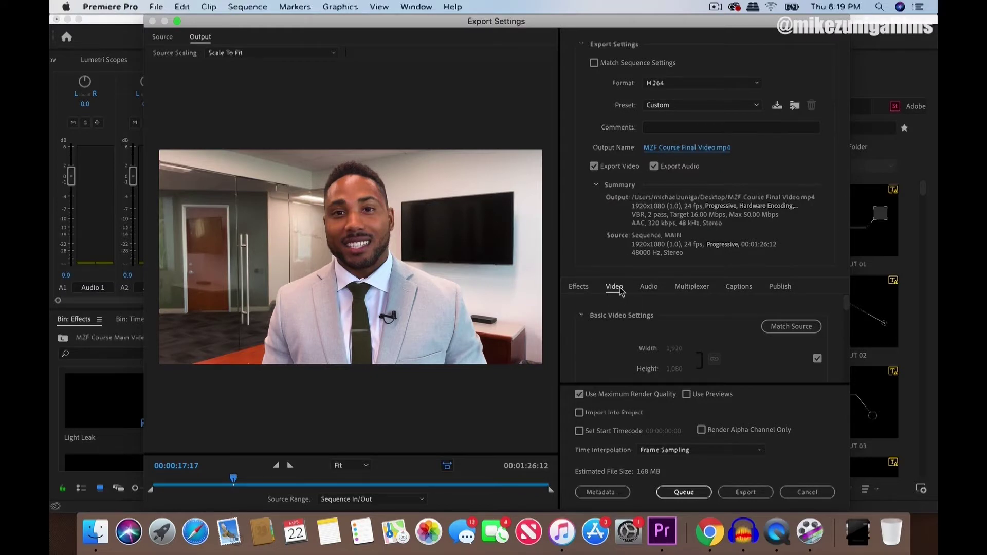
- Choose "VBR, 2 pass" as the bitrate encoding in the export's video settings
{"action": "scroll", "coordinate": [608, 355], "scroll_direction": "down", "scroll_amount": 5}
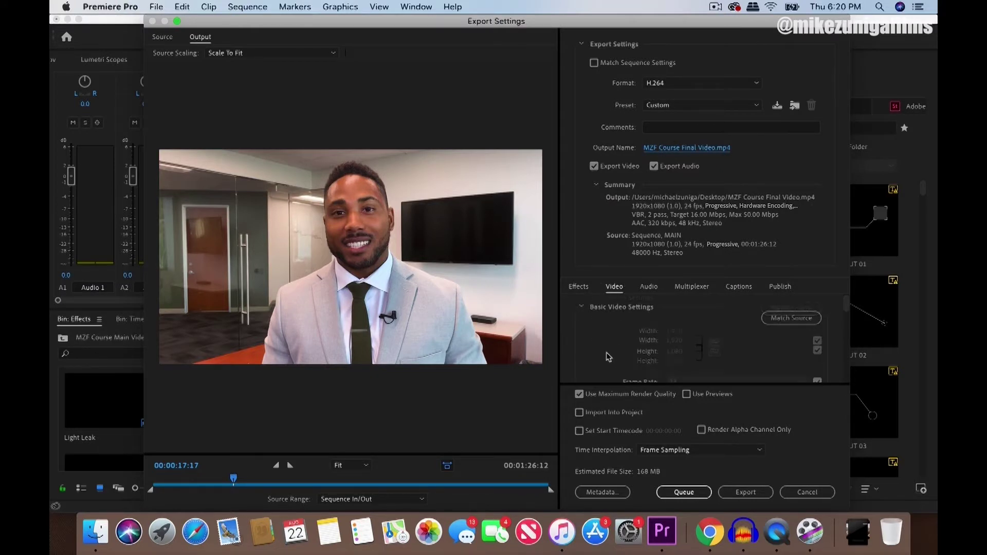
{"action": "scroll", "coordinate": [610, 355], "scroll_direction": "down", "scroll_amount": 5}
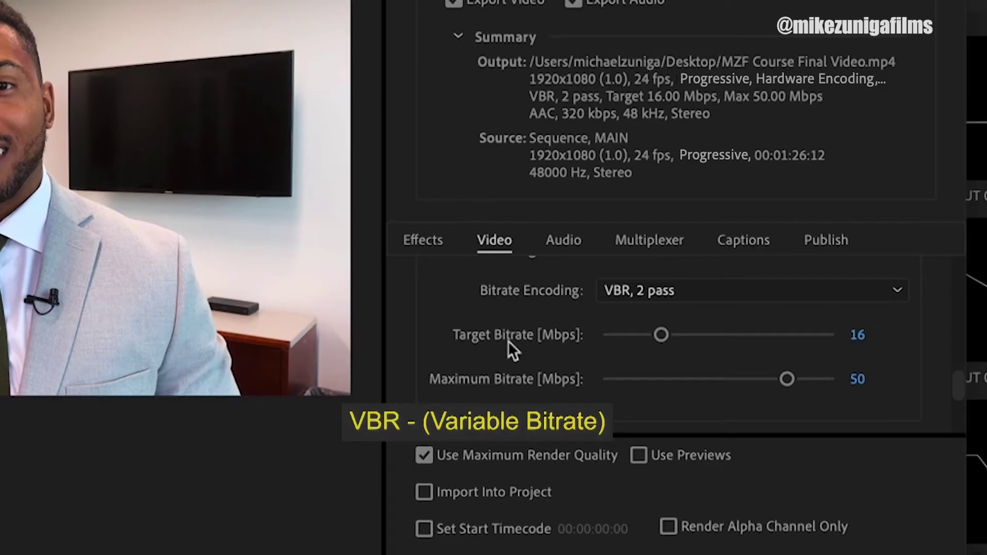
{"action": "left_click", "coordinate": [674, 290]}
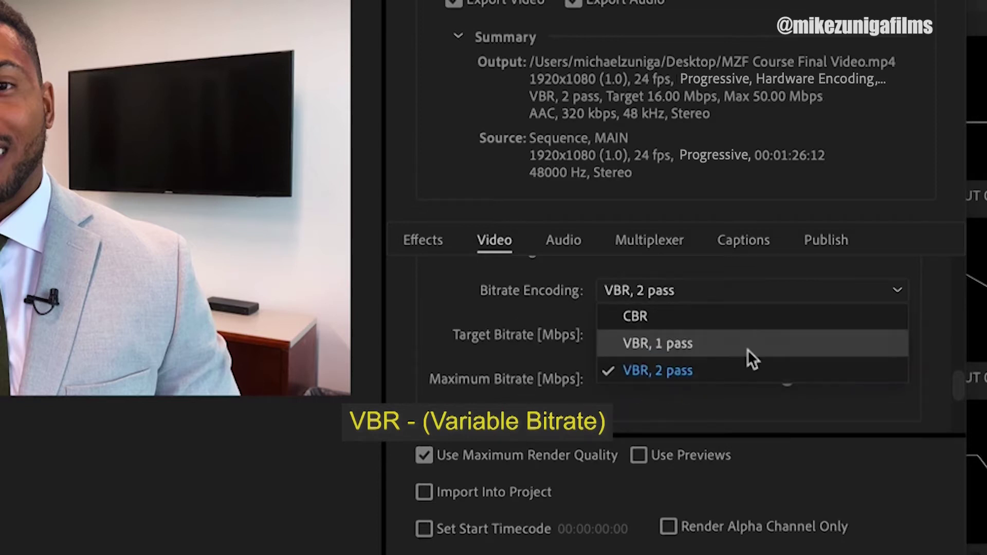
{"action": "left_click", "coordinate": [722, 371]}
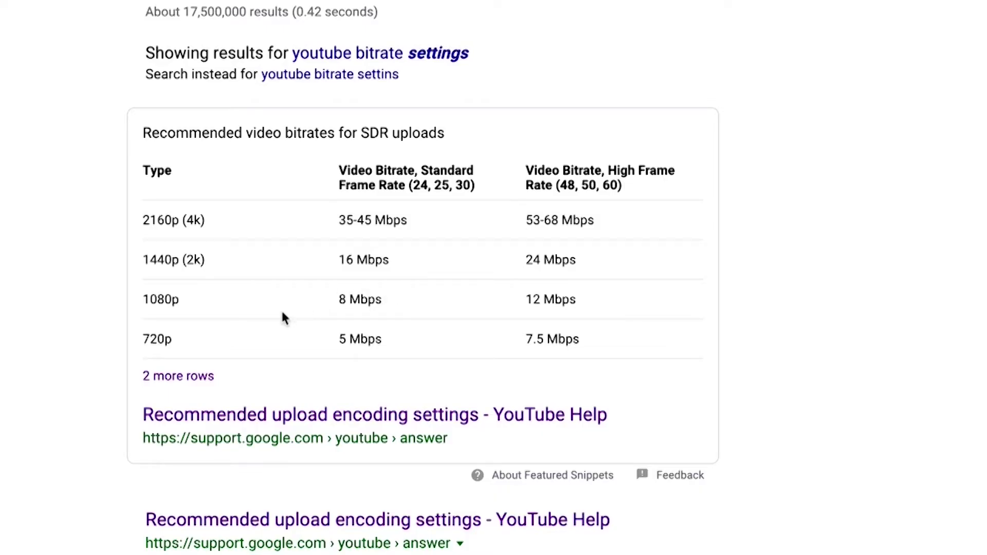
- In the browser, check YouTube's recommended standard frame rate bitrate for 1080p SDR uploads
{"action": "left_click_drag", "start_coordinate": [315, 302], "coordinate": [389, 307]}
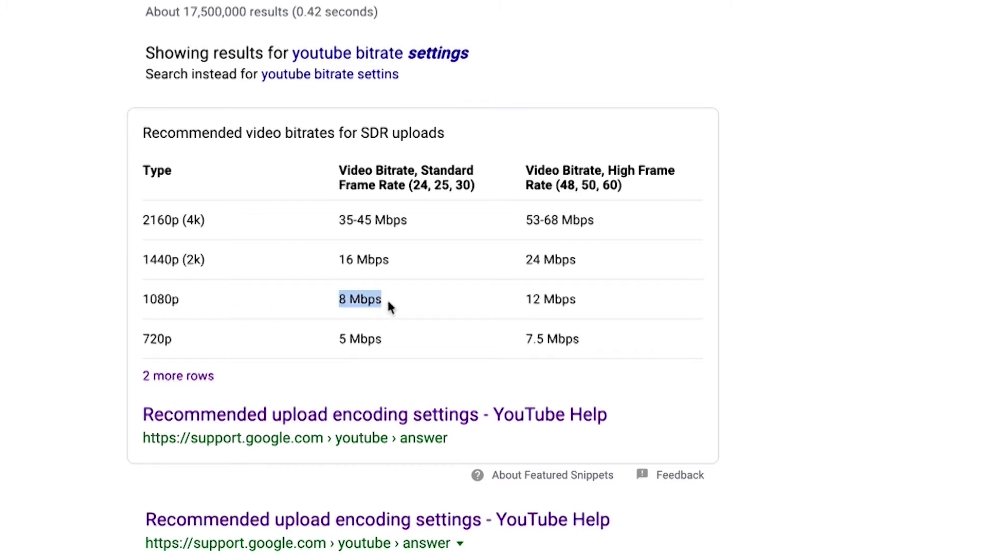
{"action": "left_click", "coordinate": [822, 270]}
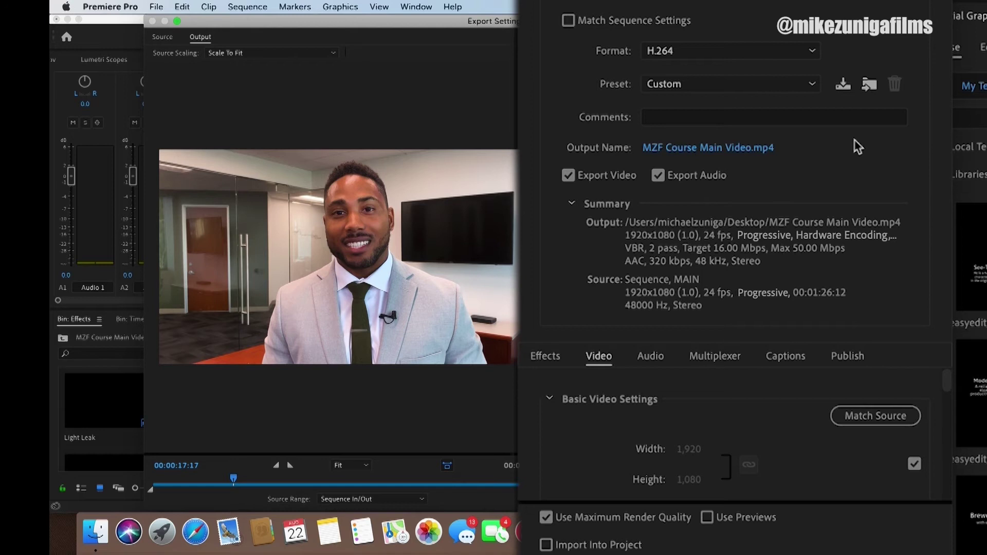
- Save the current export settings as a preset named "MZF Course Preset" and check it in the preset choices
{"action": "left_click", "coordinate": [844, 86]}
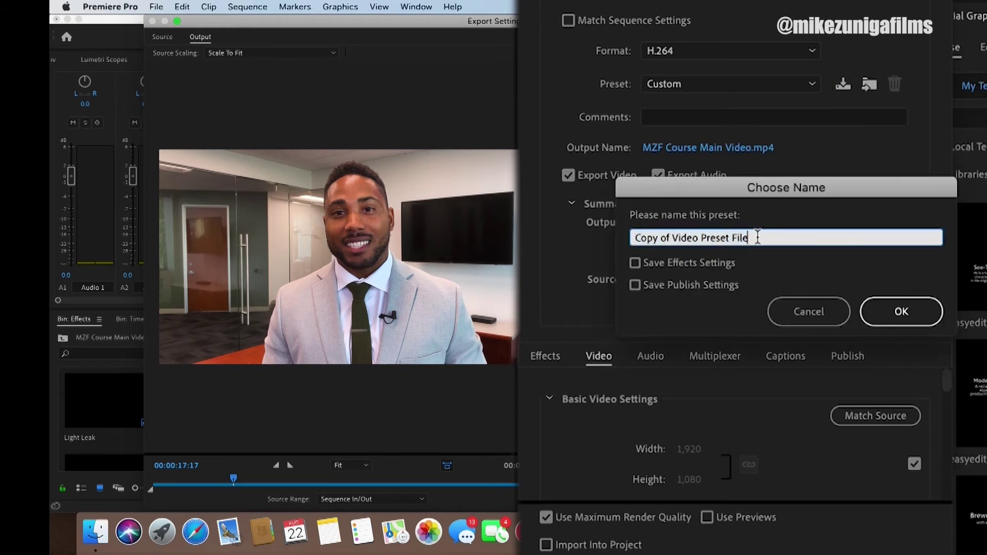
{"action": "type", "text": "M"}
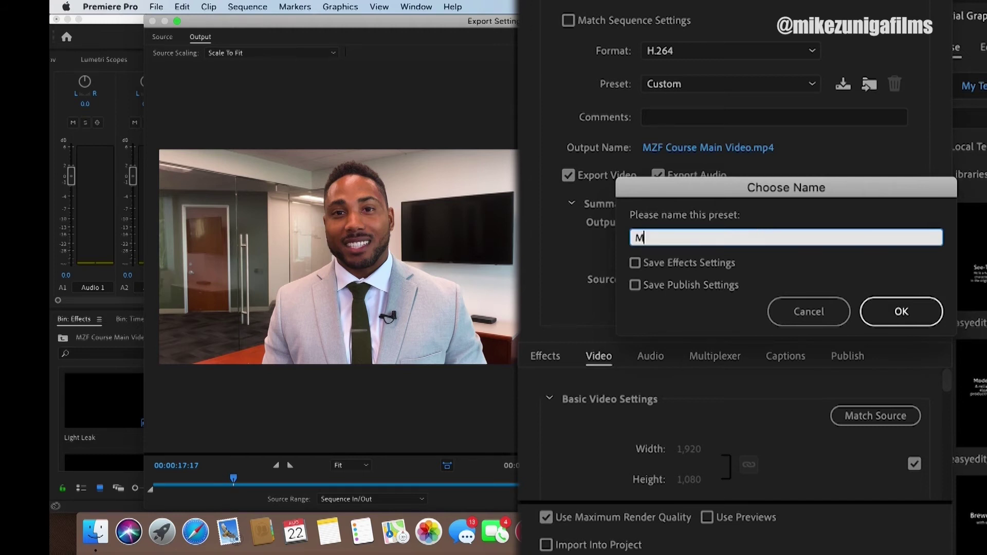
{"action": "type", "text": "ZF Course Preset"}
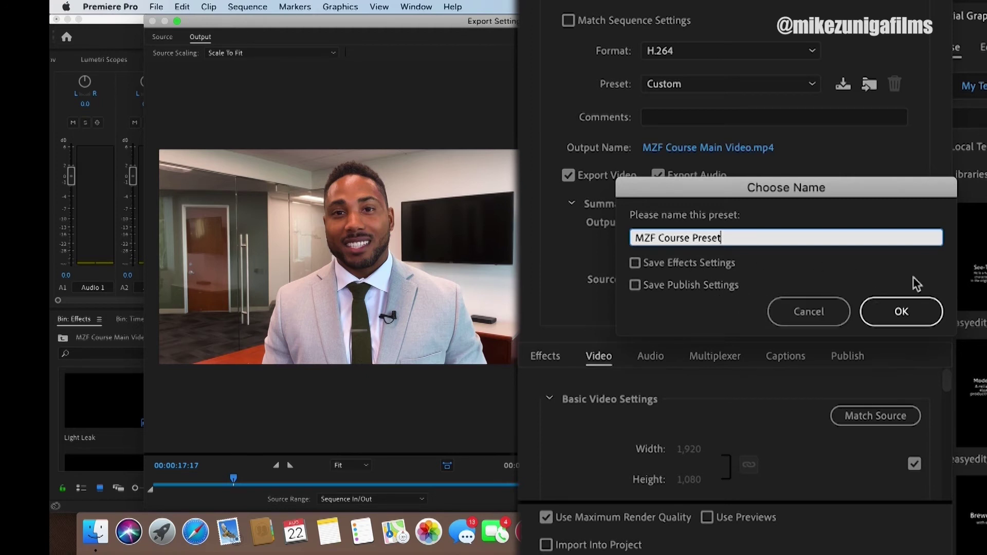
{"action": "left_click", "coordinate": [903, 311]}
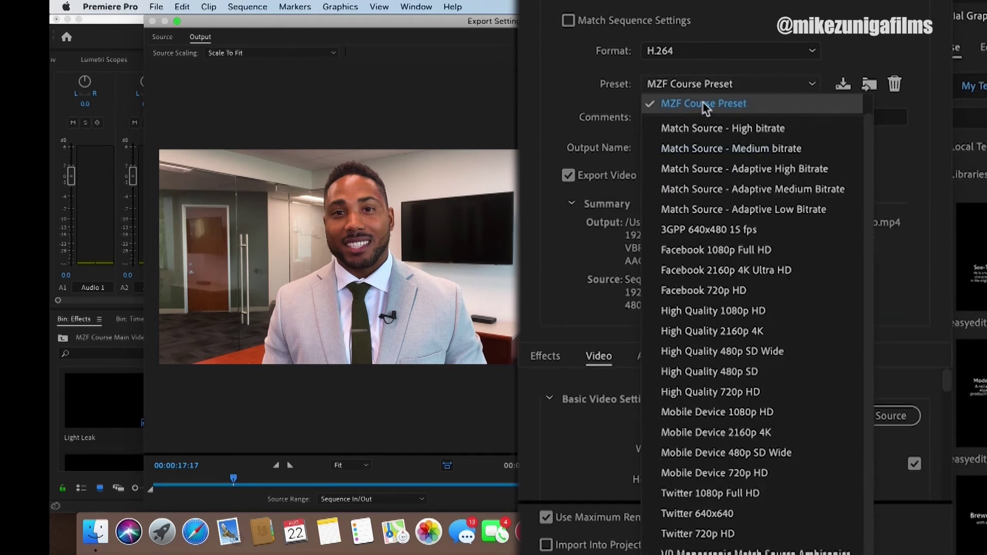
{"action": "left_click", "coordinate": [619, 92]}
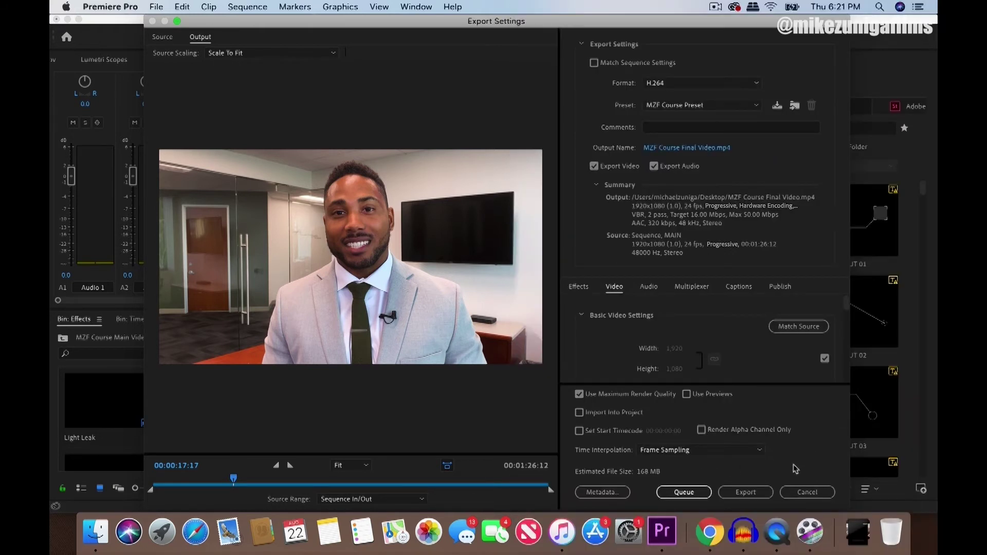
- Export the sequence with these settings and minimise the project window to reach the exported file on the desktop
{"action": "left_click", "coordinate": [752, 494]}
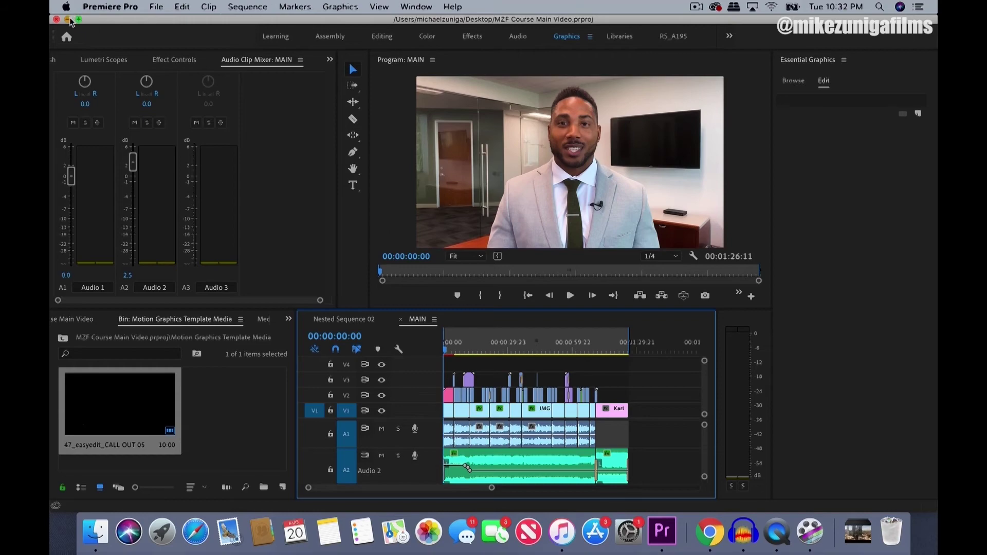
{"action": "left_click", "coordinate": [69, 19]}
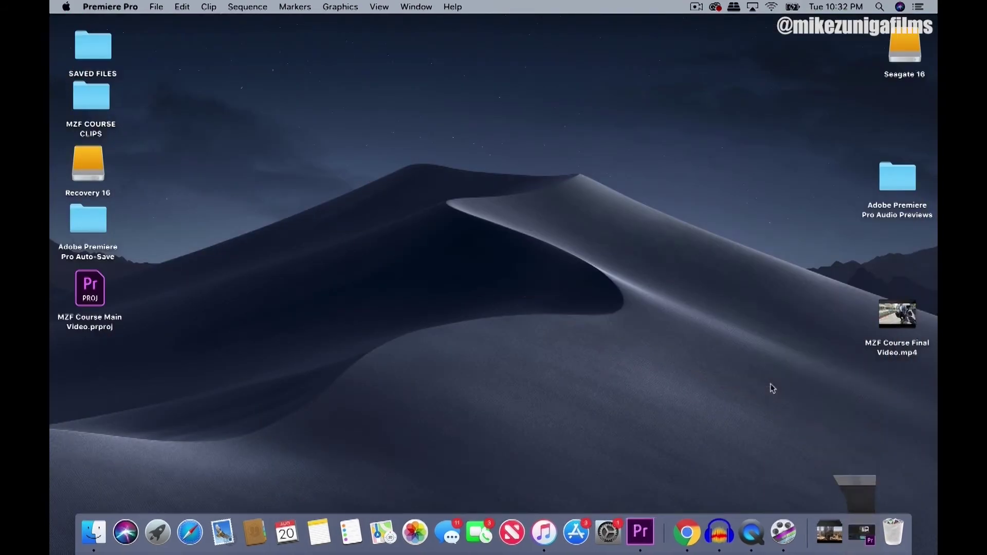